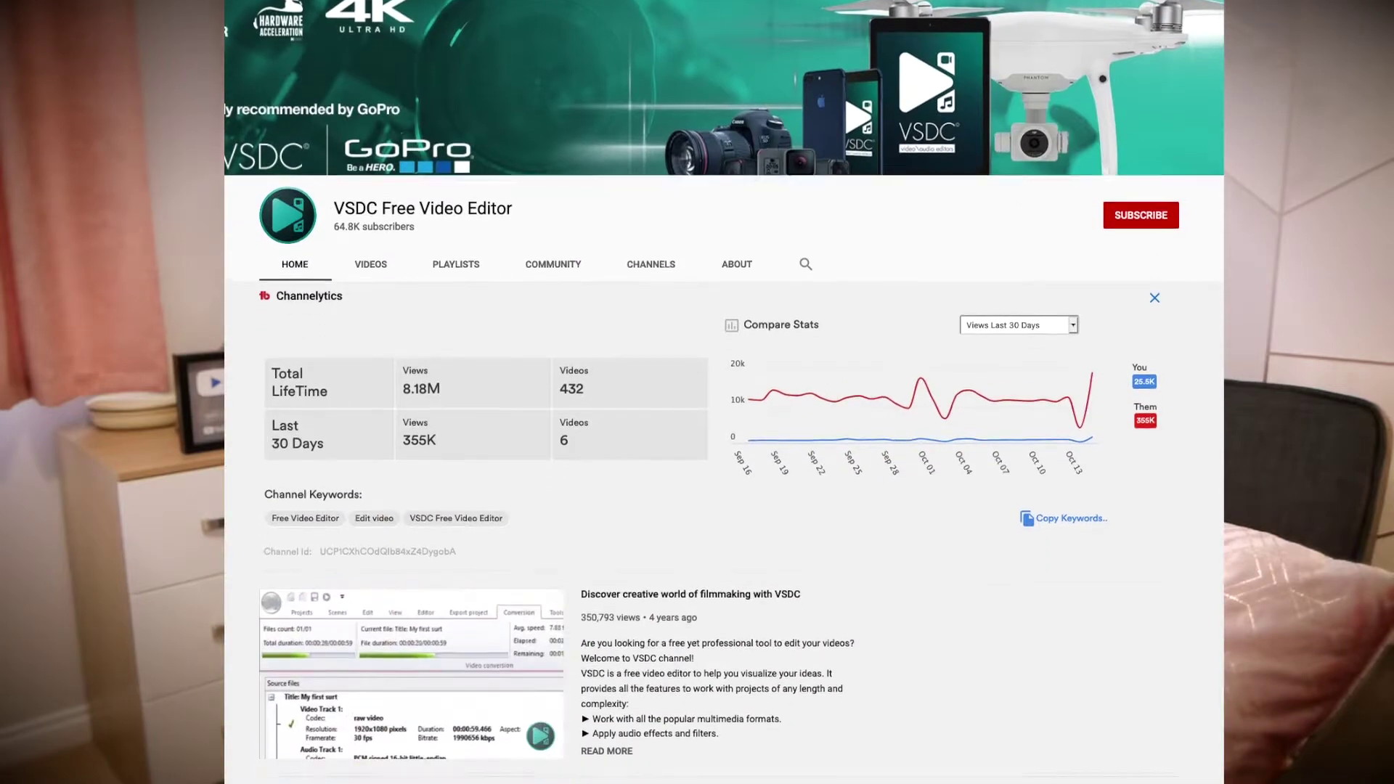
- Scroll down through the project while the two drone clips are set up on Layers 1 and 3
scroll(835, 305, "down", 3)
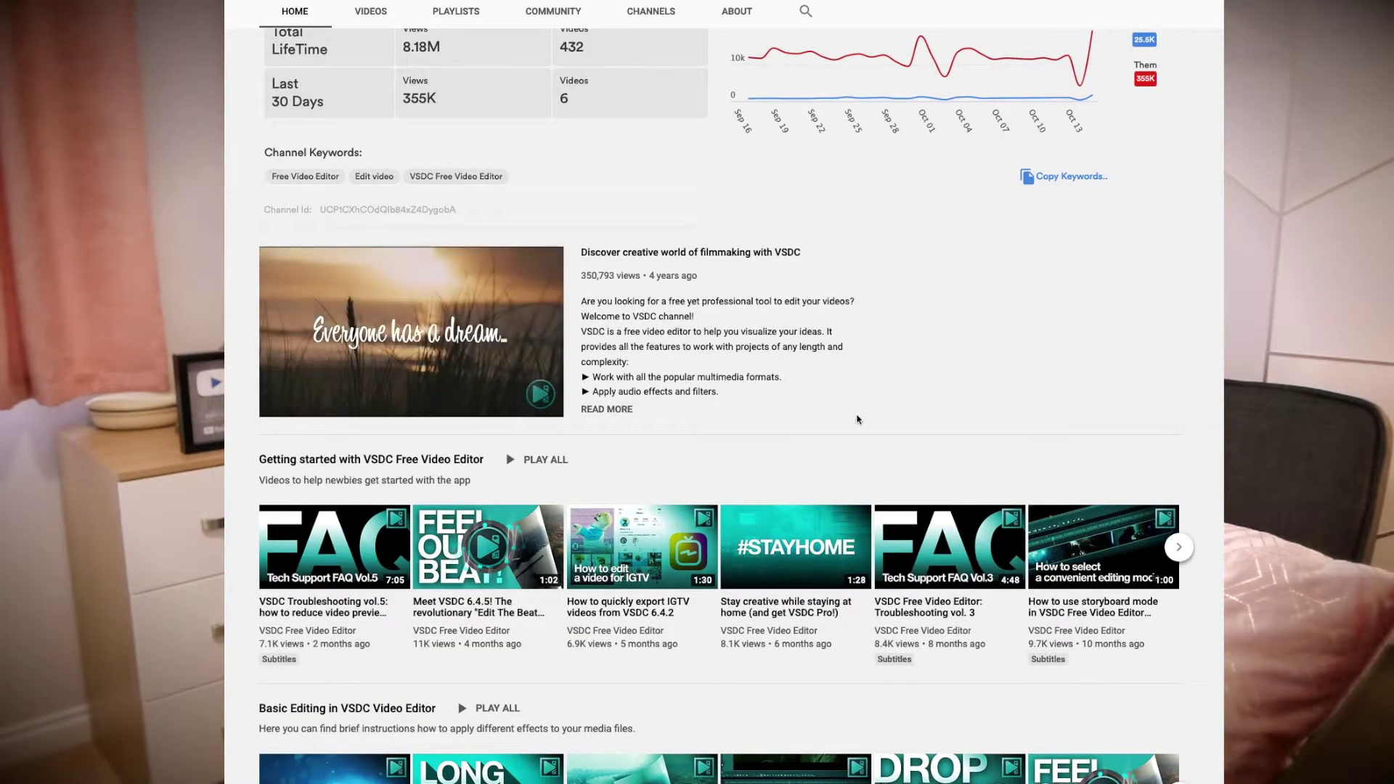
scroll(516, 429, "down", 2)
scroll(466, 361, "down", 8)
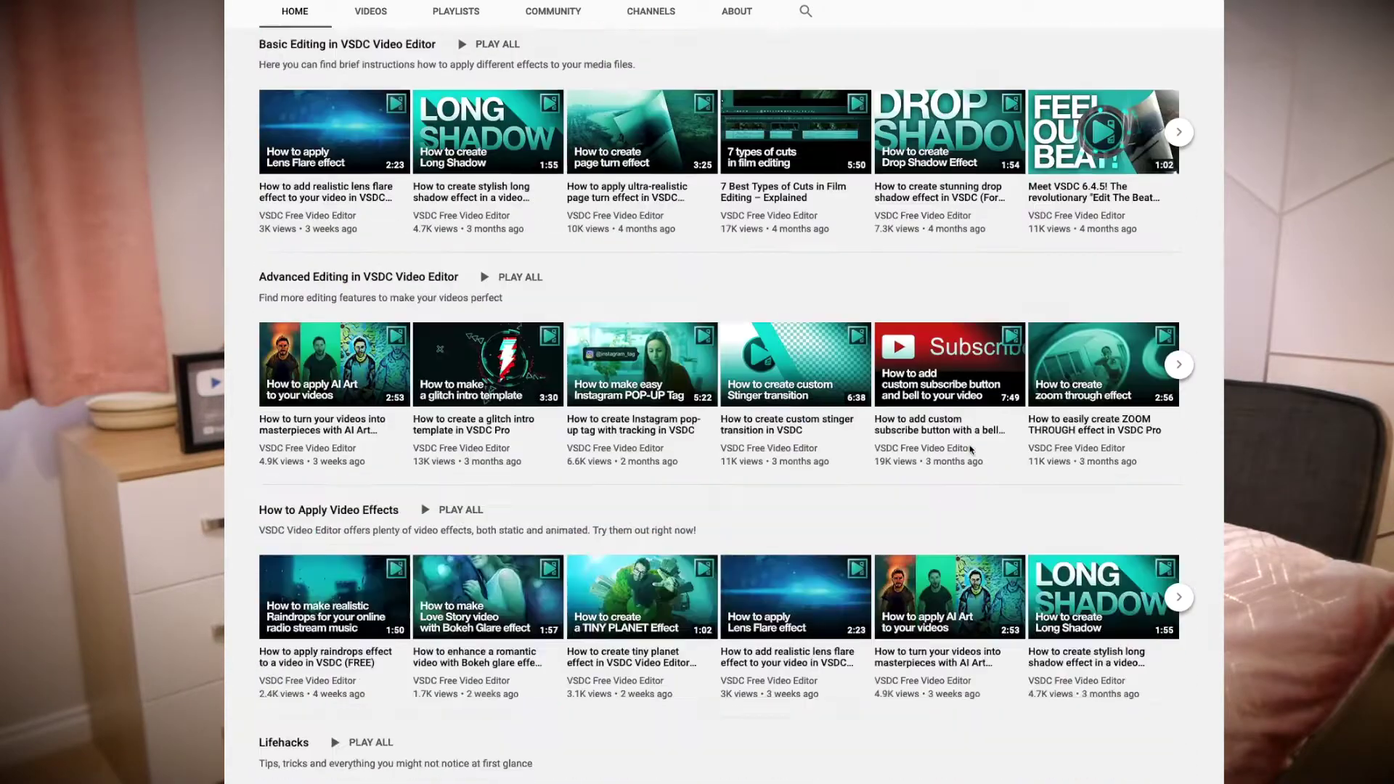
scroll(467, 361, "down", 3)
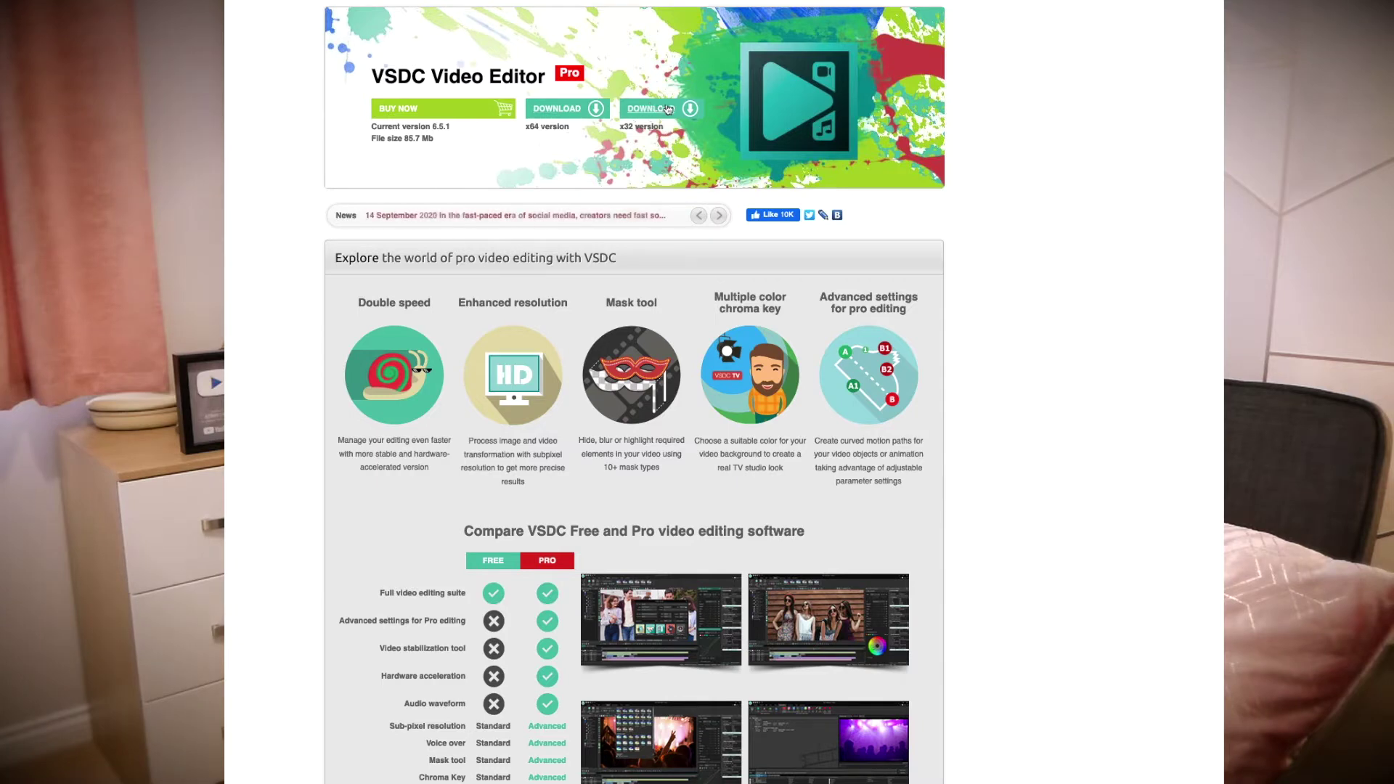
scroll(659, 109, "down", 5)
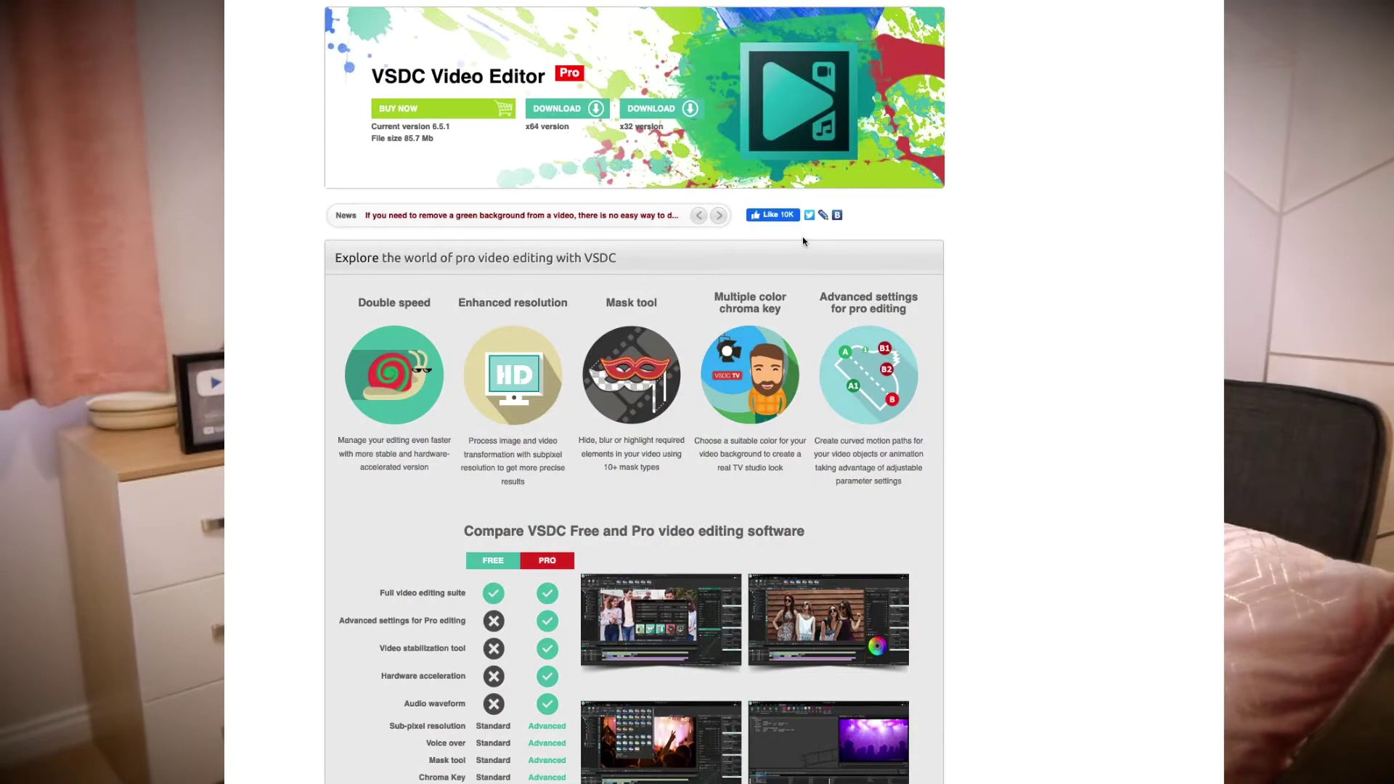
scroll(802, 241, "down", 8)
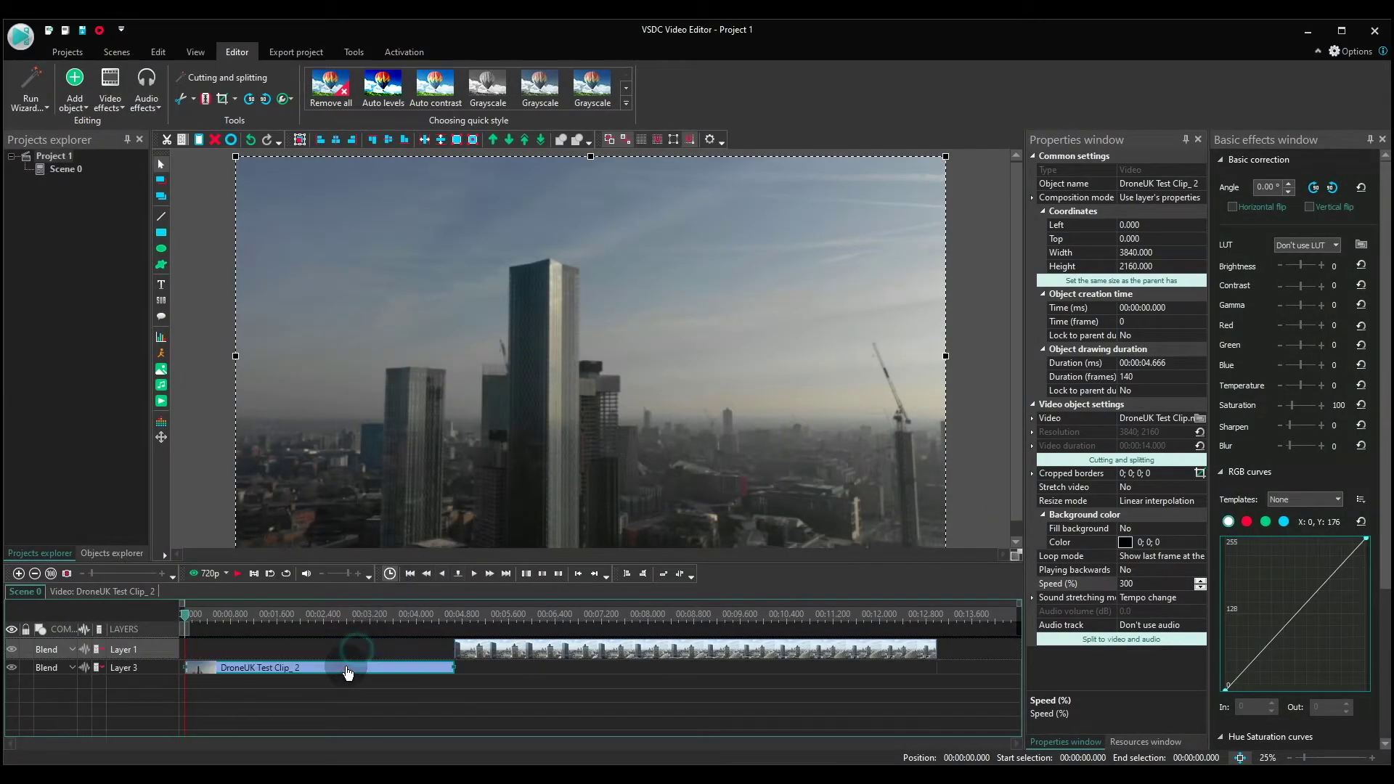
- Apply a Transparency > Fade In effect to the second drone clip
left_click(446, 616)
scroll(458, 639, "up", 5)
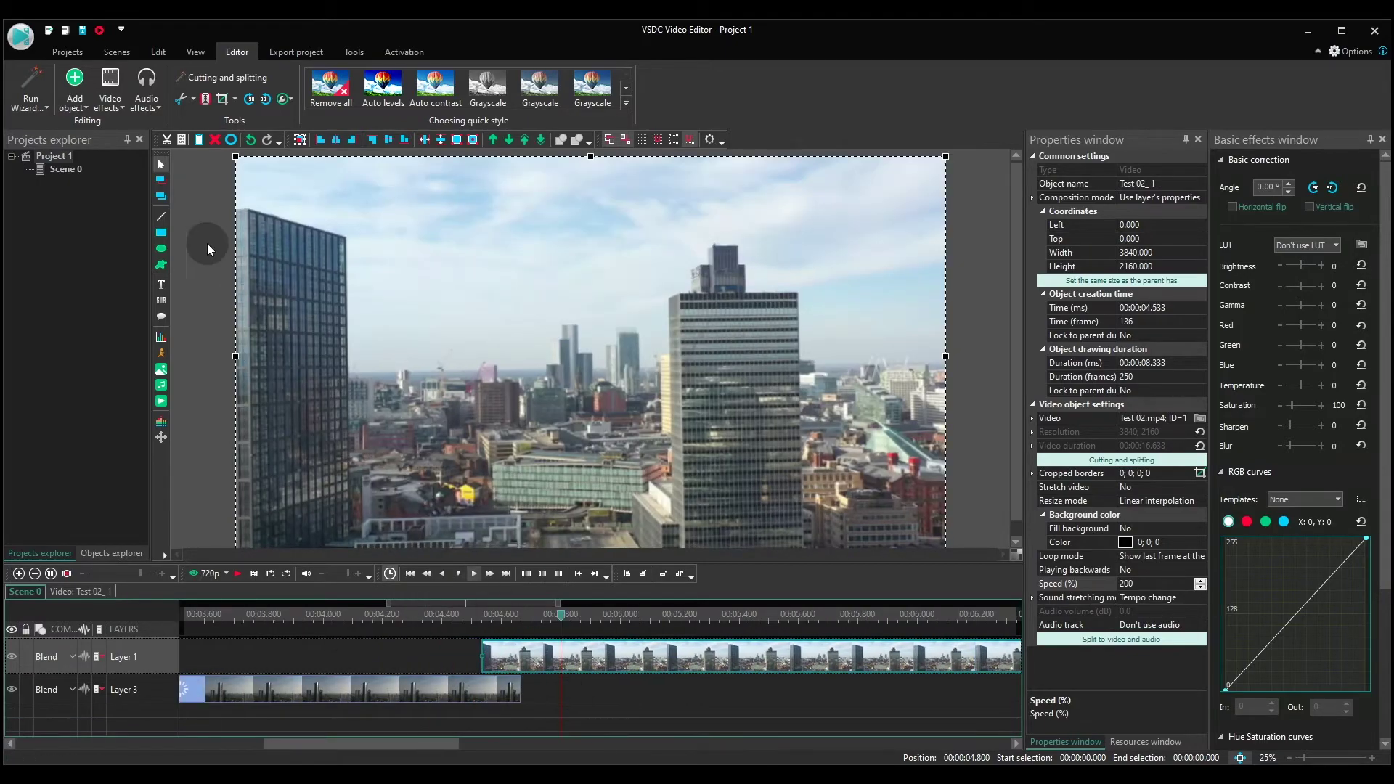
left_click(113, 113)
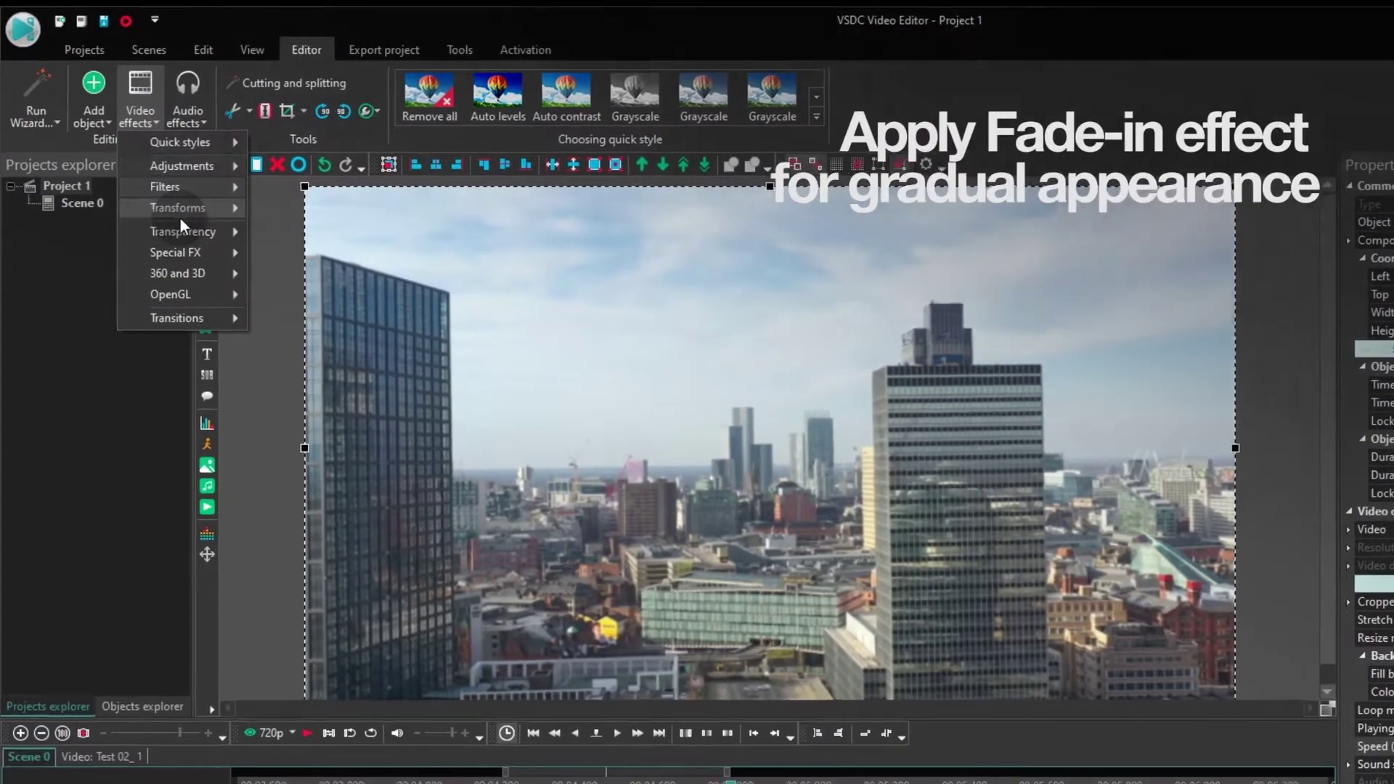
mouse_move(218, 232)
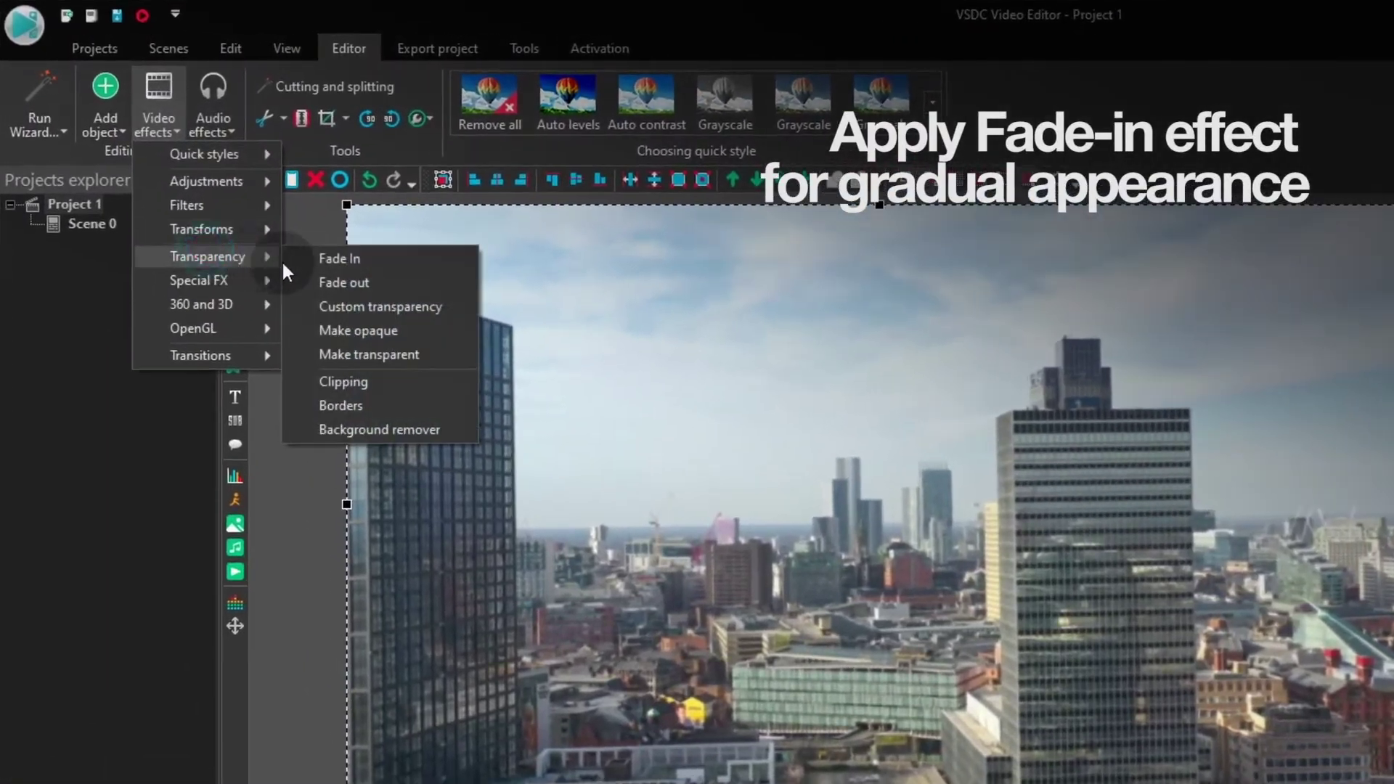
left_click(341, 266)
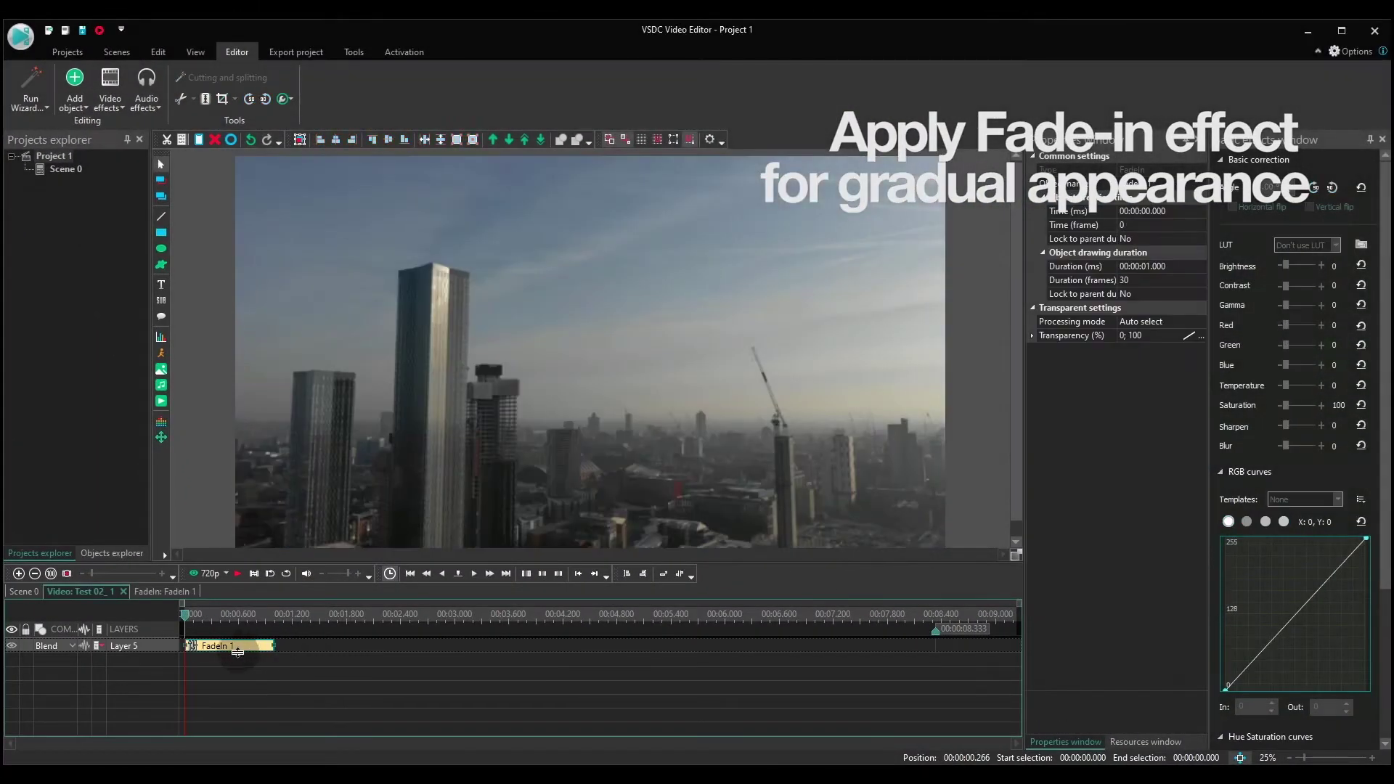
- Return to Scene 0, stop playback, move the playhead back, and open DroneUK Test Clip_2
left_click(25, 596)
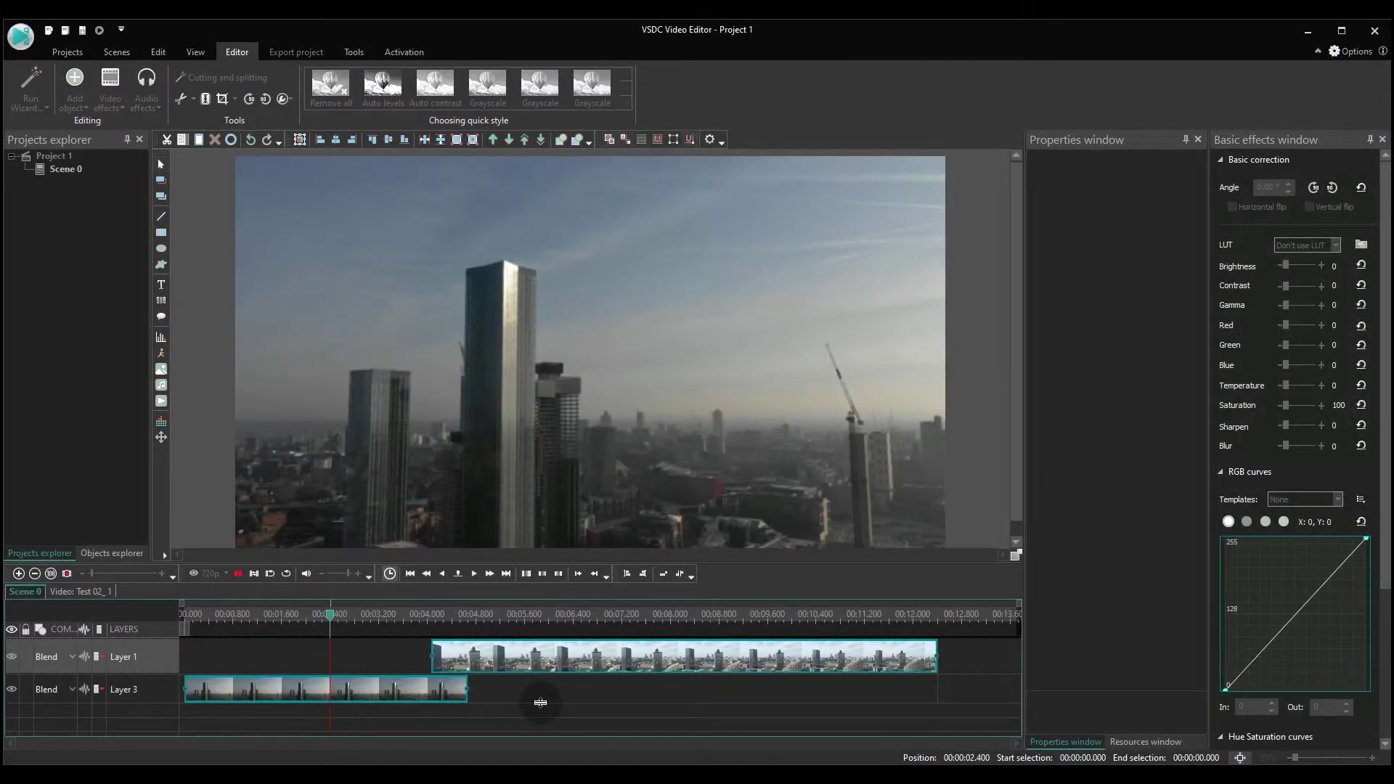
key("space")
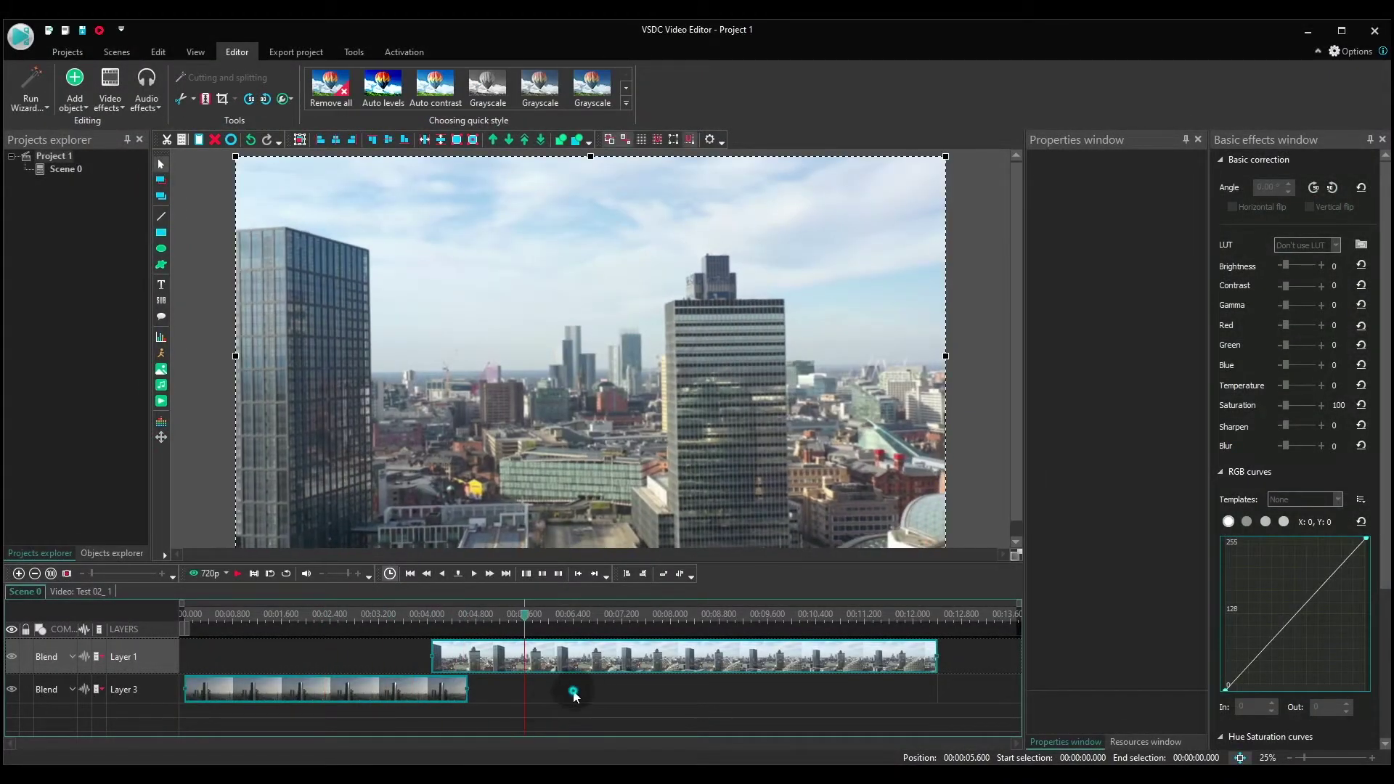
left_click(572, 694)
left_click(294, 616)
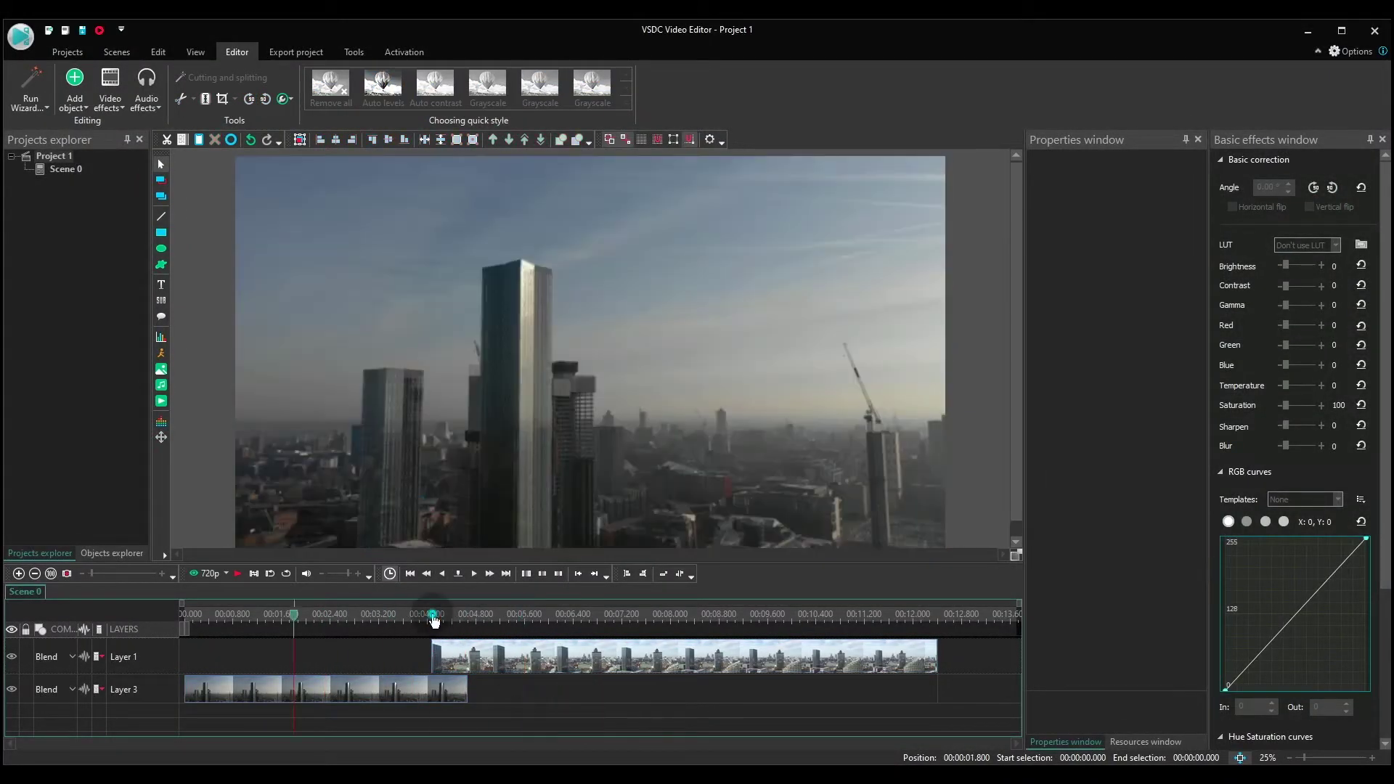
double_click(387, 690)
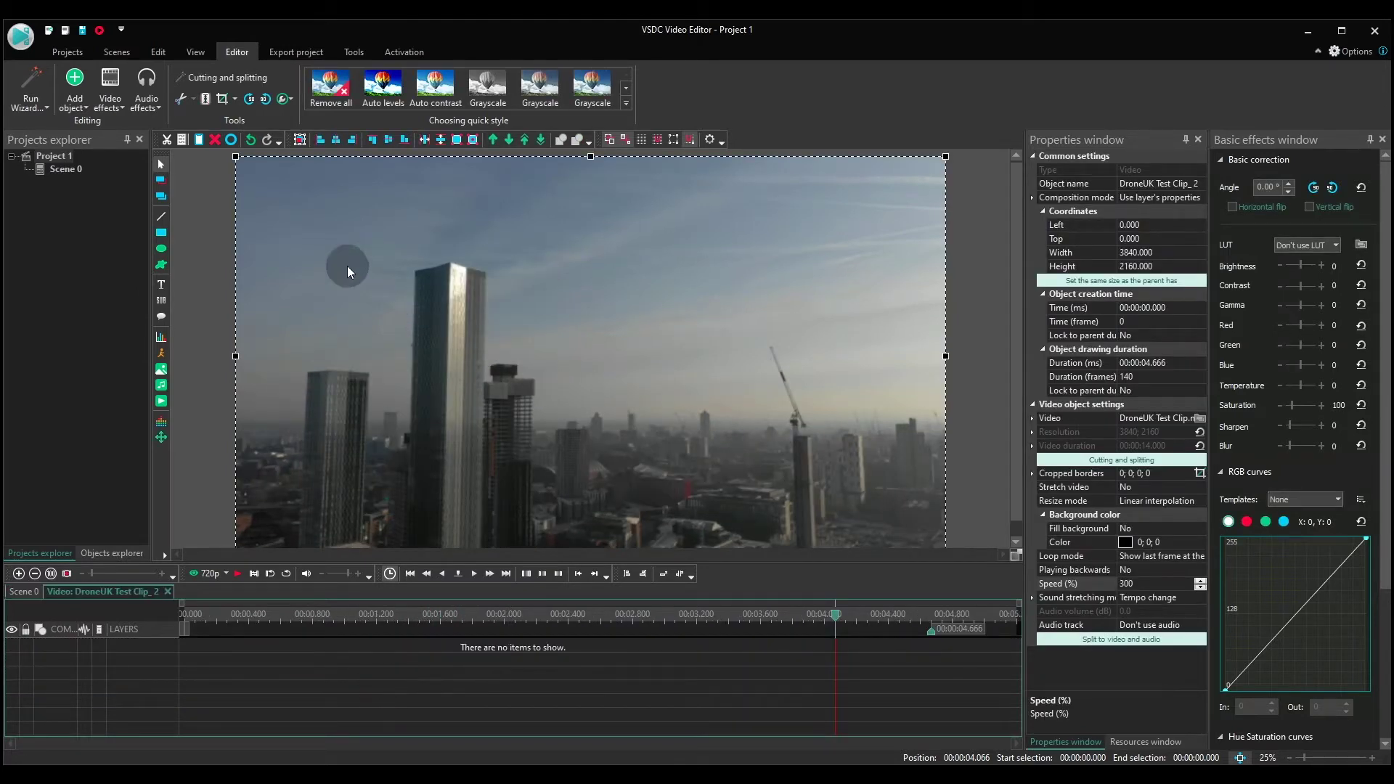
- Add an OpenGL Lens flare effect to the first drone clip
left_click(110, 105)
mouse_move(145, 238)
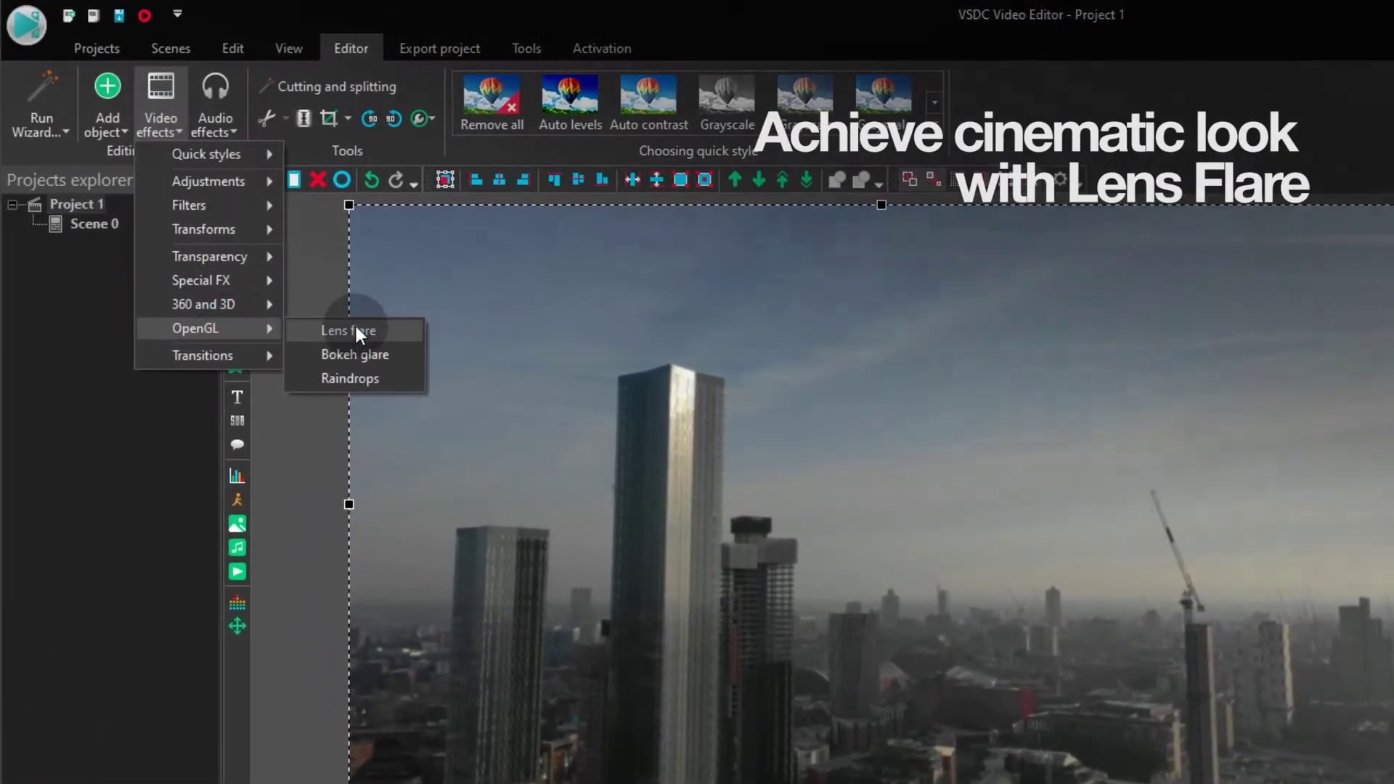
left_click(355, 330)
key("Return")
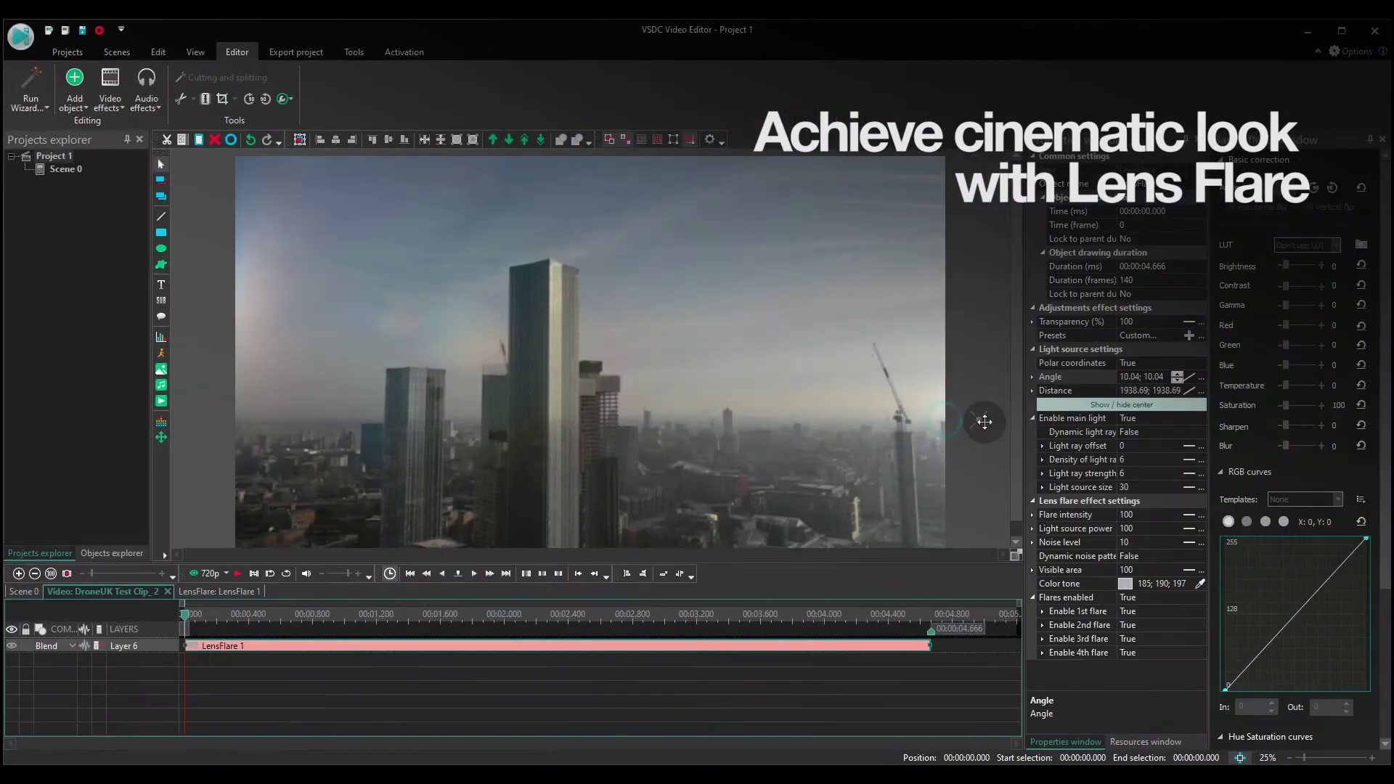
- Make the flare's light source size ramp up over time, then open Sprite 1
key("space")
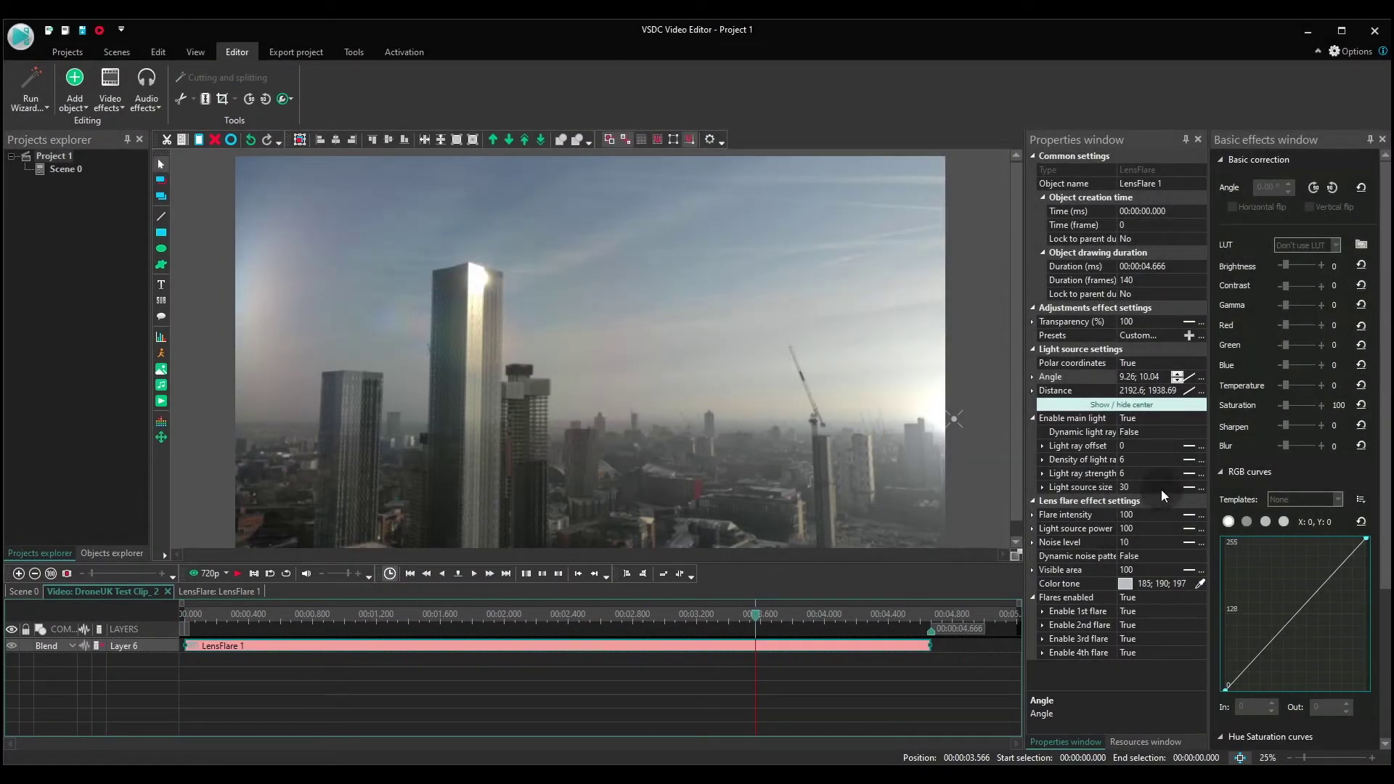
left_click(1189, 489)
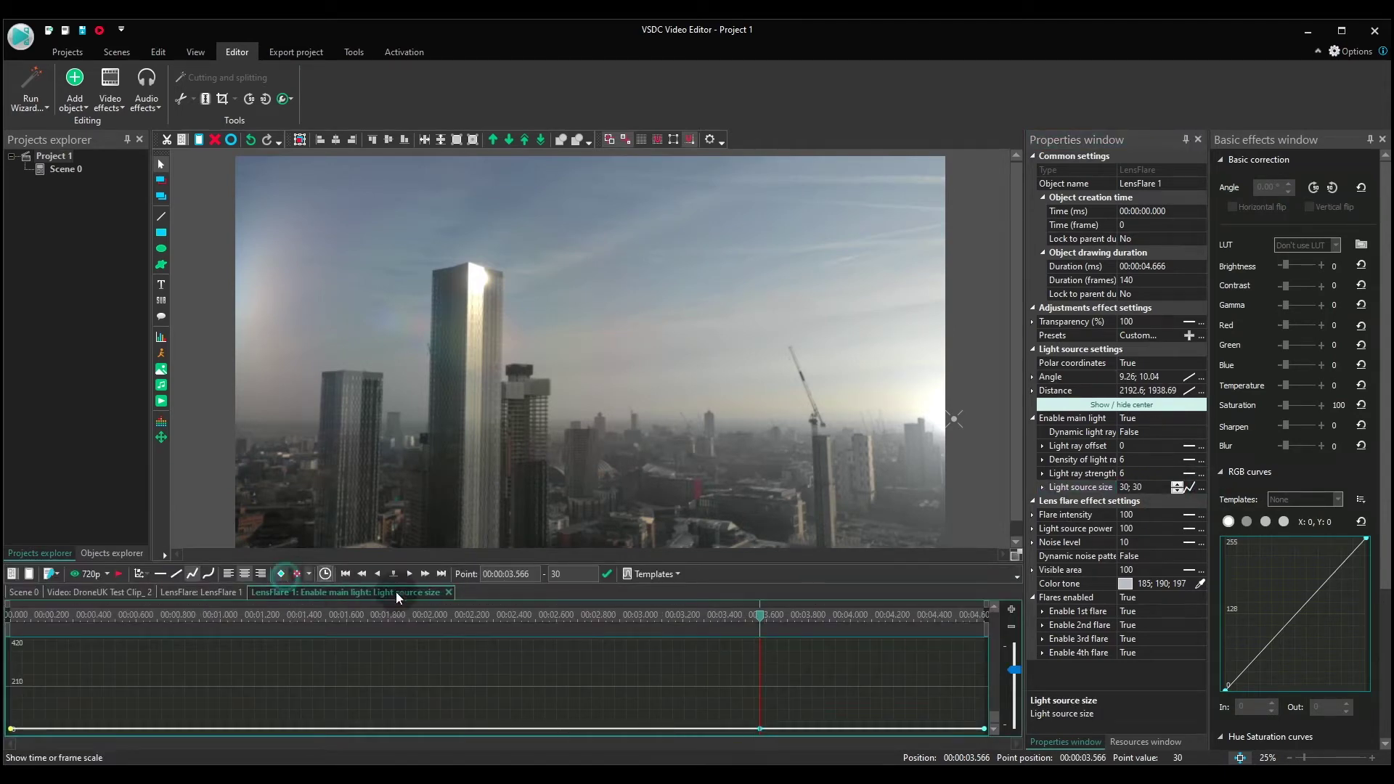
left_click_drag(984, 729, 985, 628)
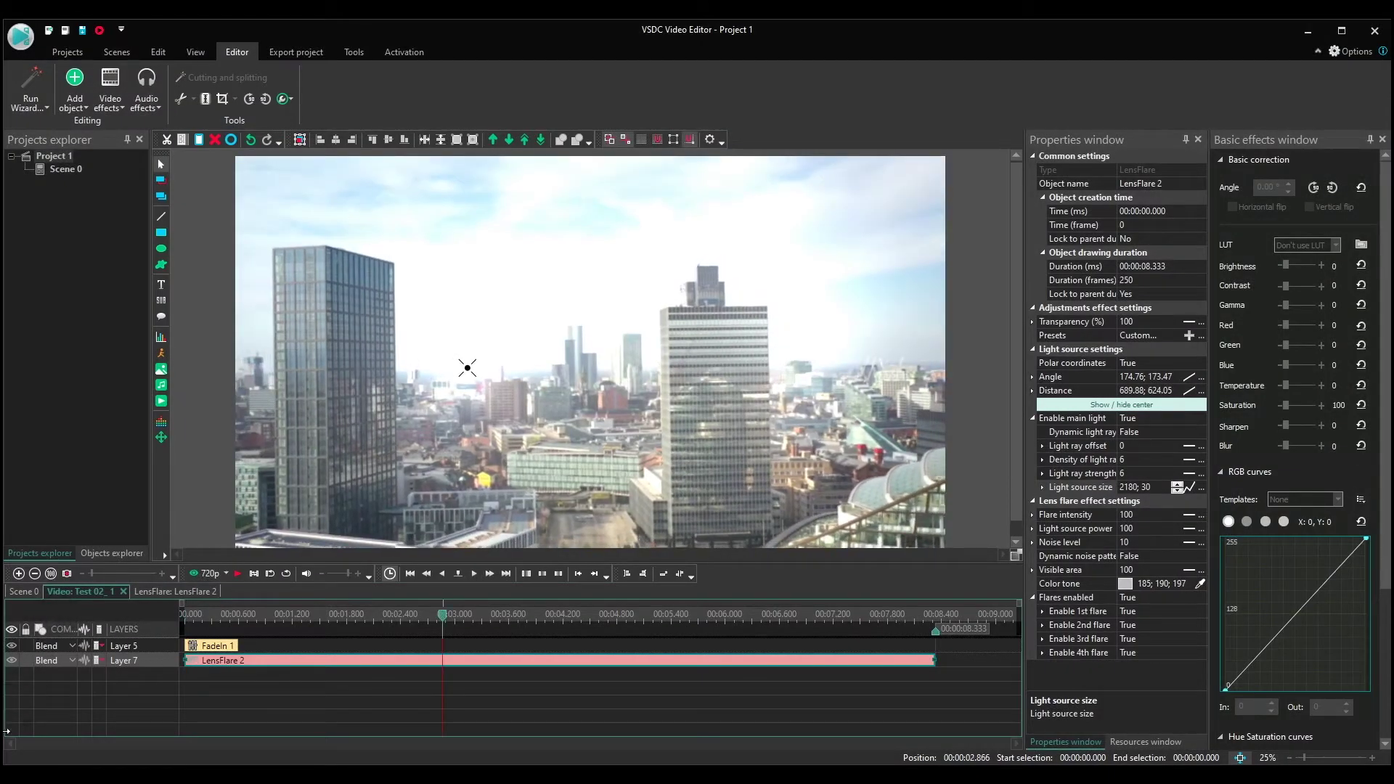
left_click(36, 595)
left_click(605, 616)
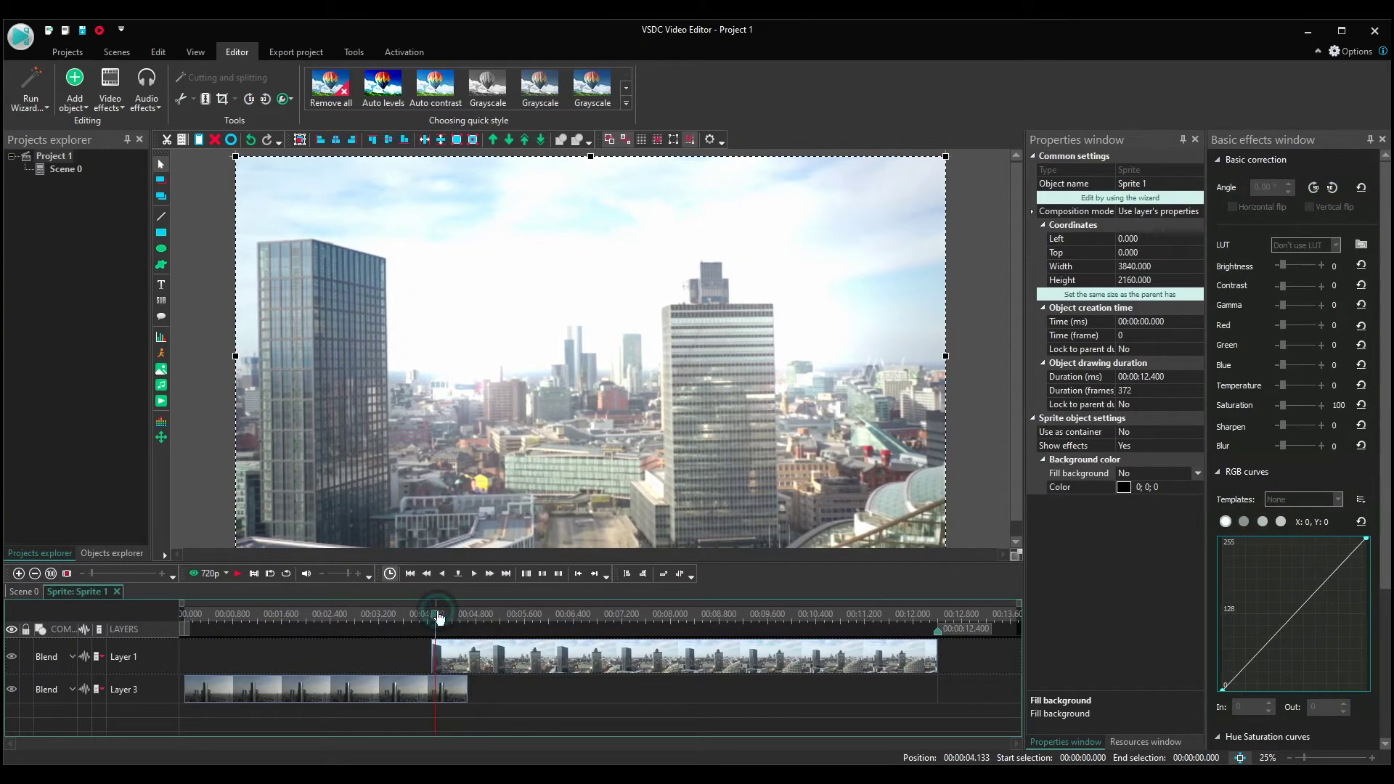
- Add a Lense-type Distort 1 effect (Z axis distance 150) spanning the second drone clip
left_click(111, 102)
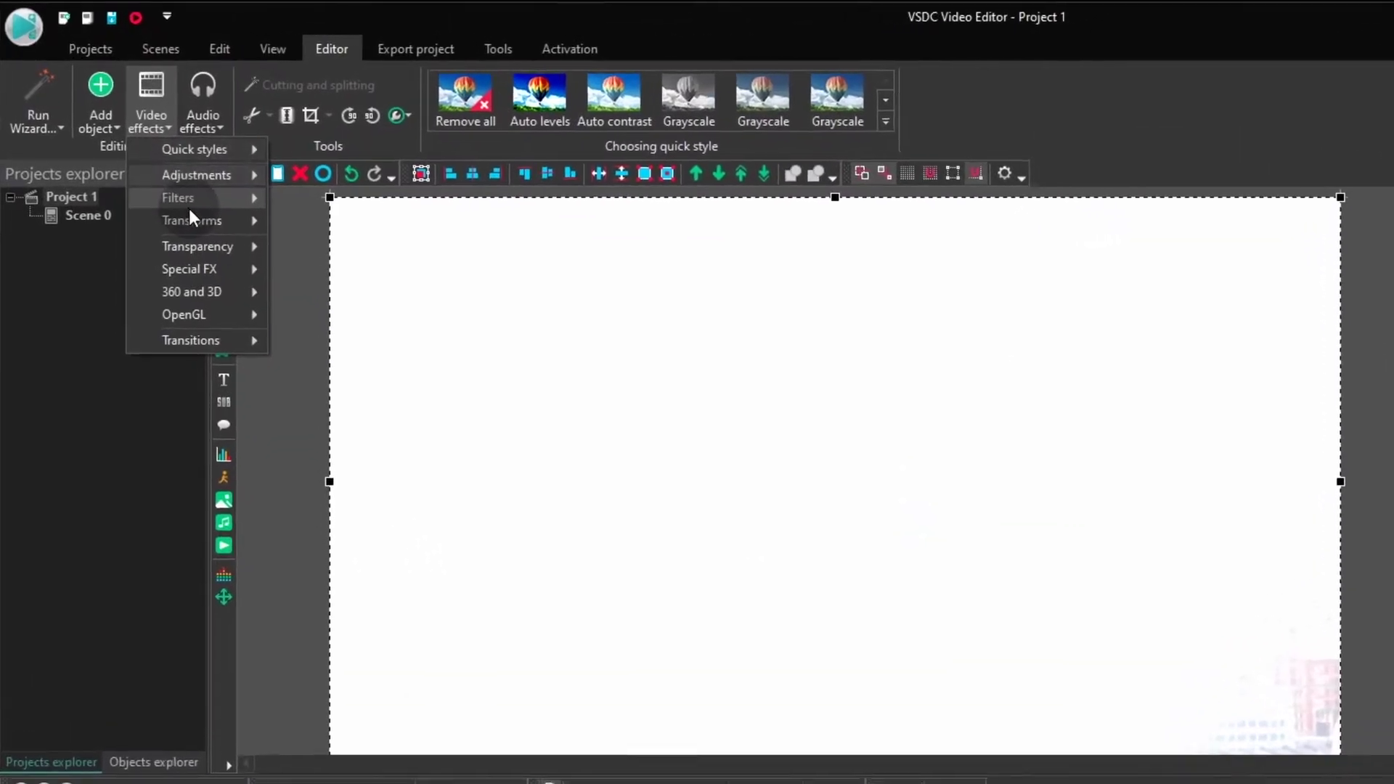
mouse_move(176, 205)
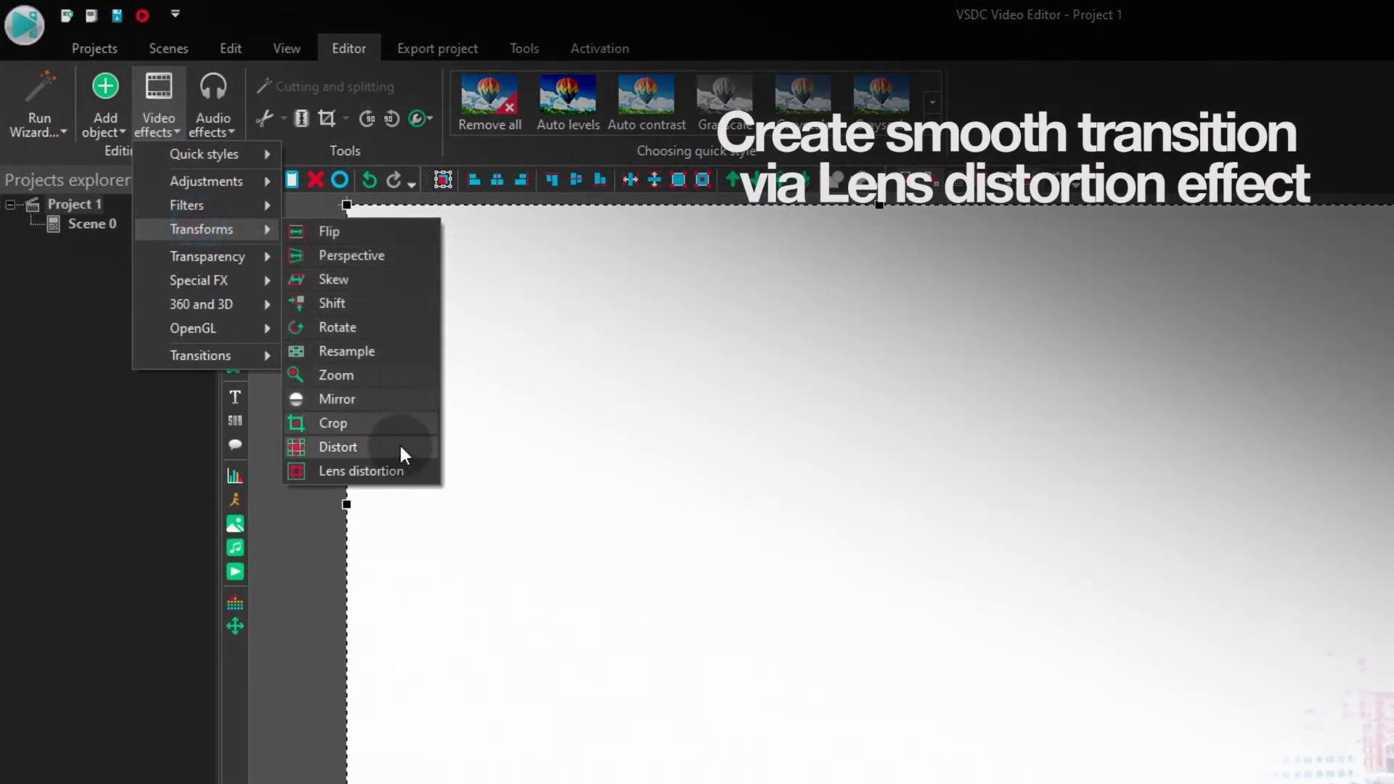
left_click(403, 450)
key("Return")
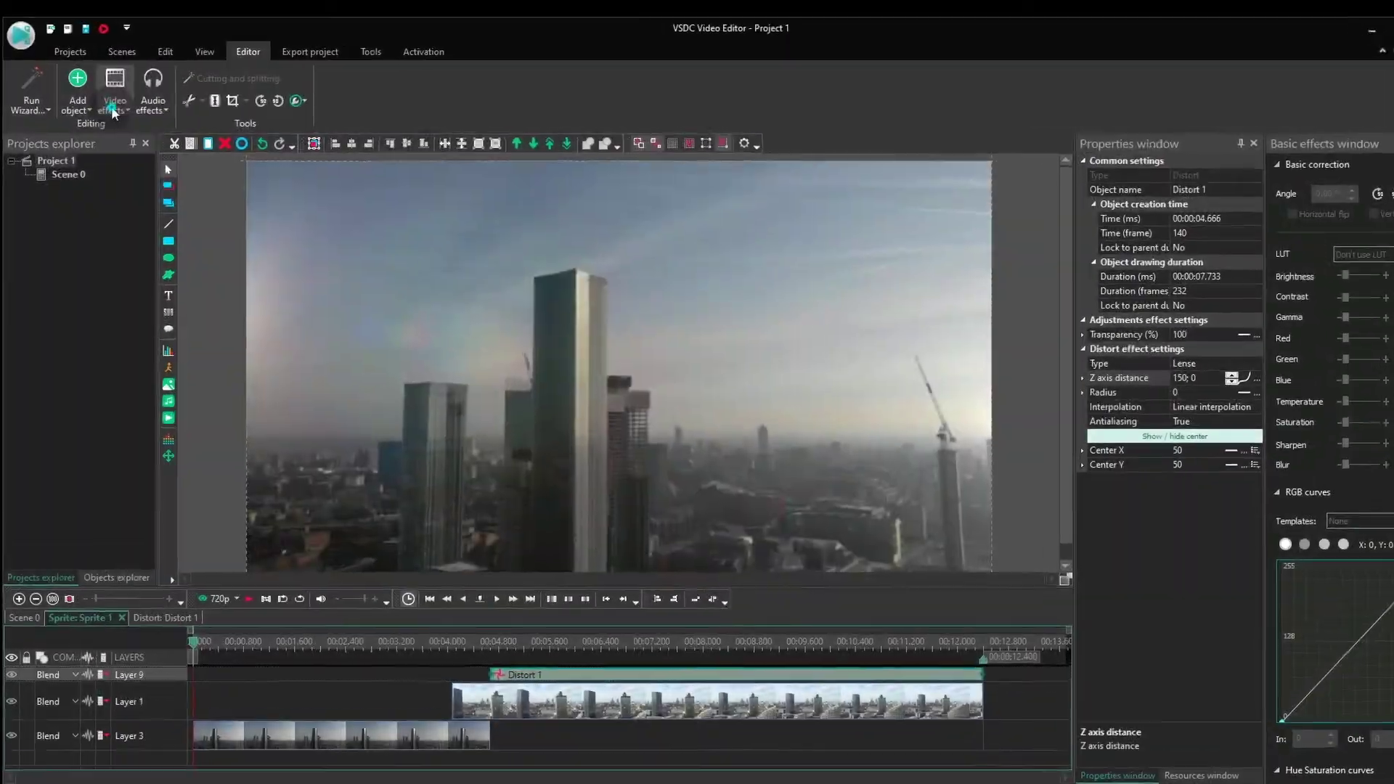
left_click(113, 111)
mouse_move(182, 155)
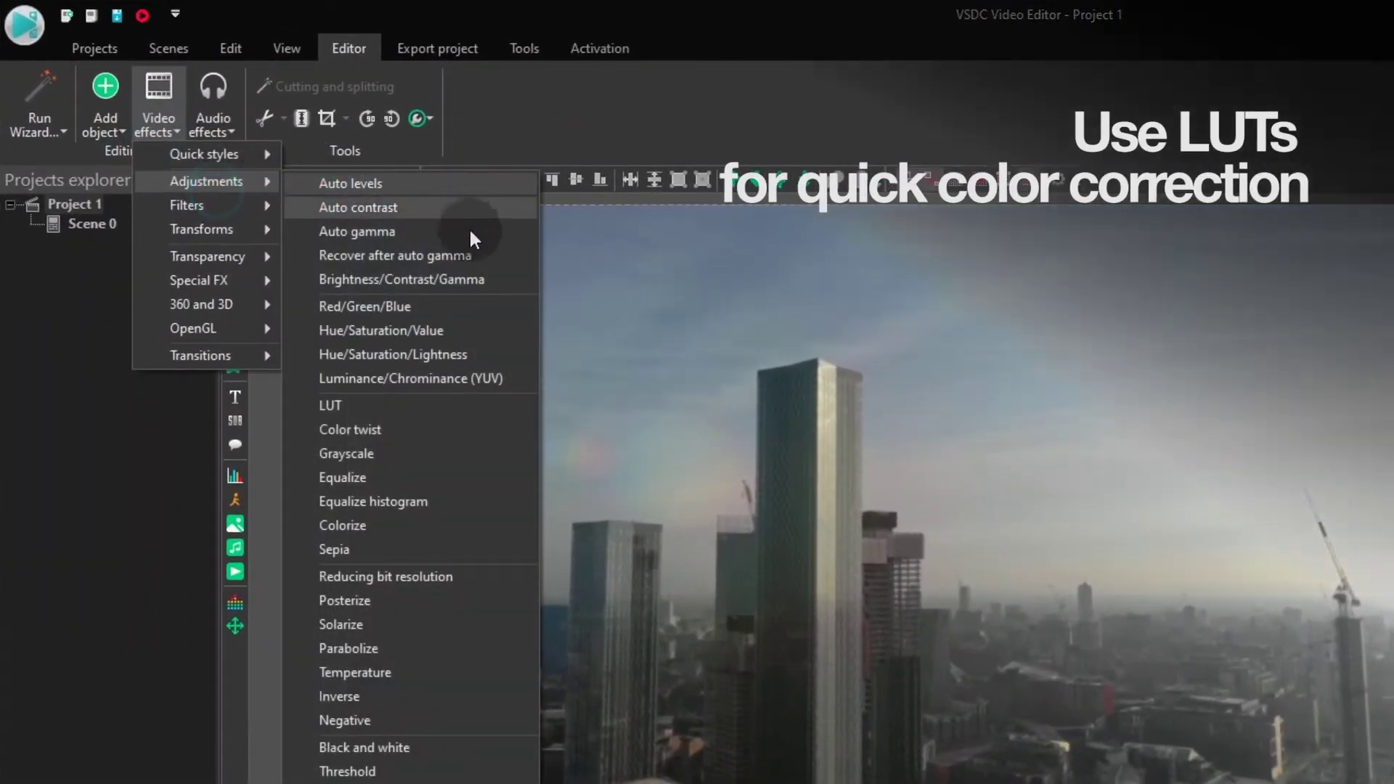
- Add a 3. Clair De Lune LUT trimmed to the first clip, then paste a copy stretched over the second
left_click(485, 406)
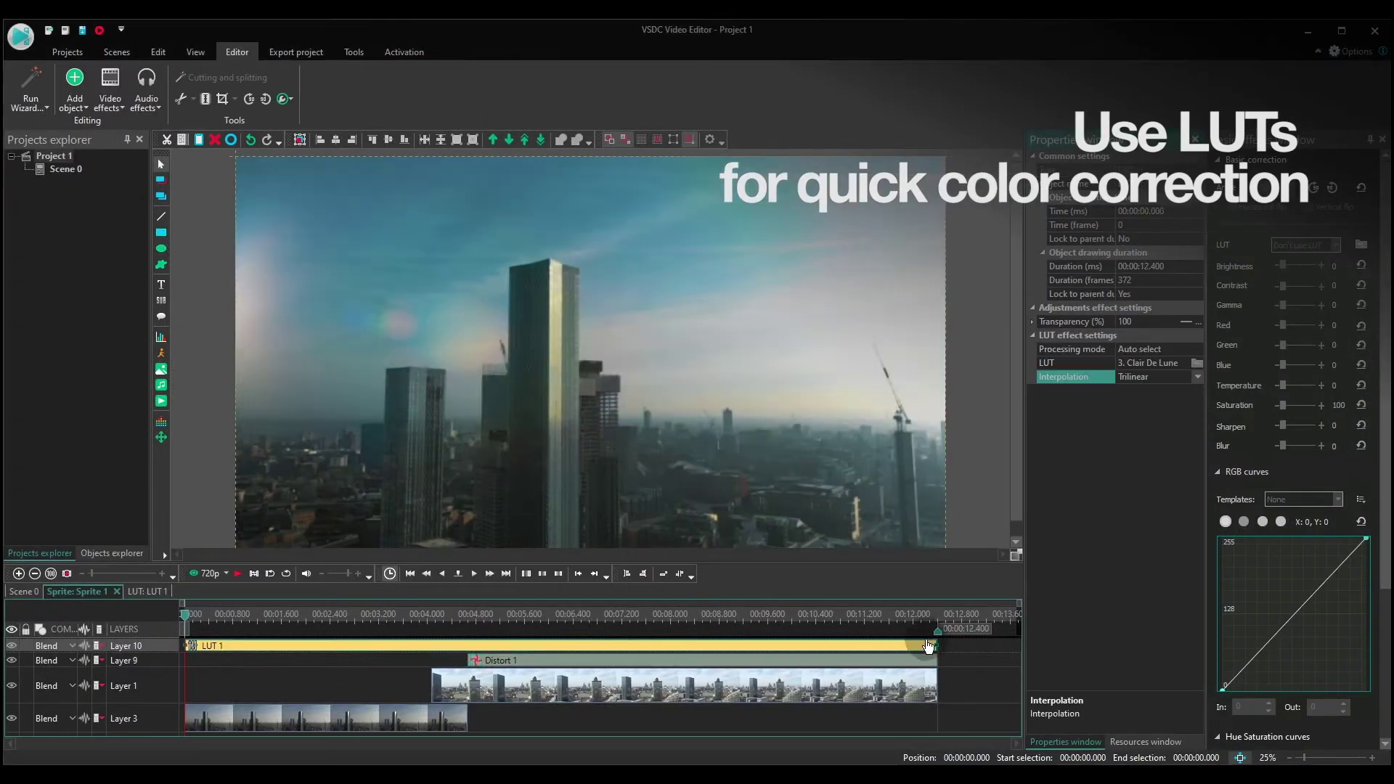
left_click_drag(928, 646, 532, 645)
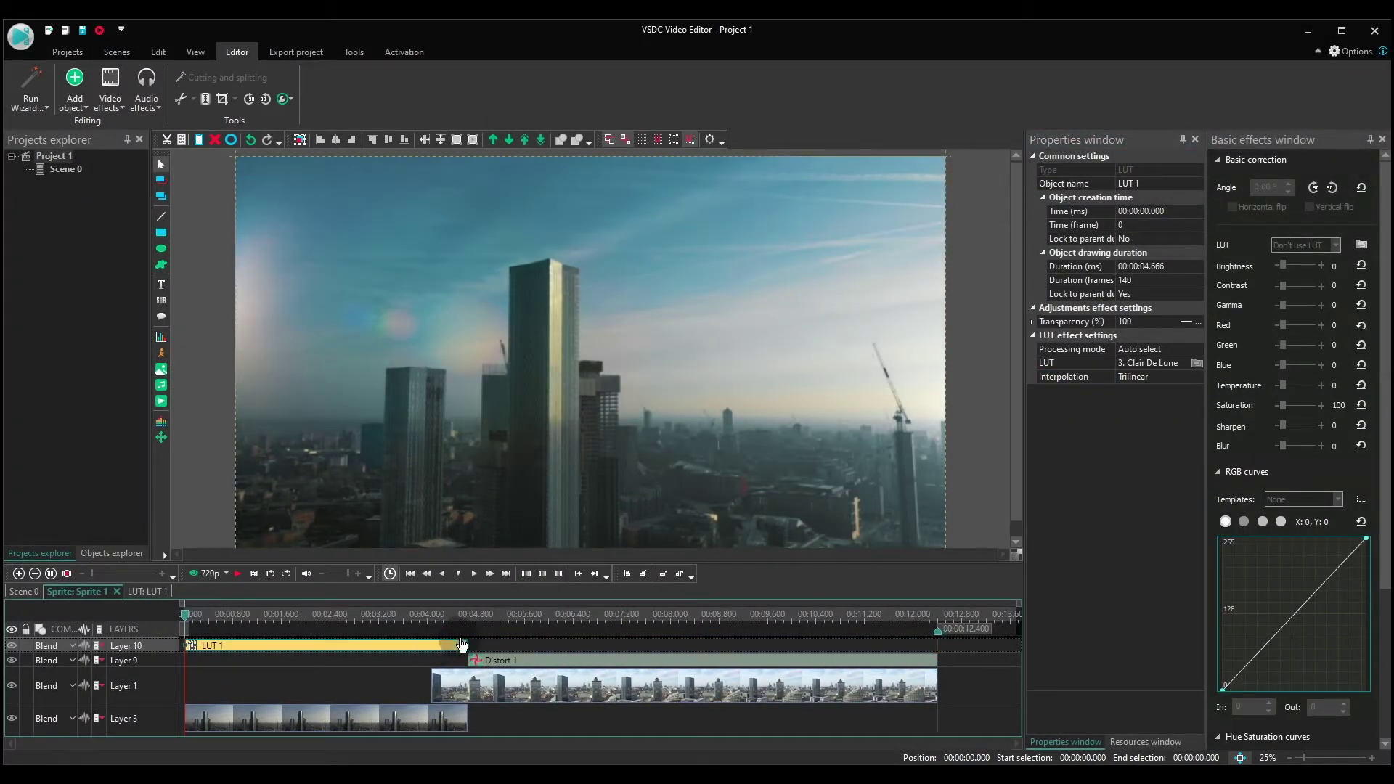
key("ctrl+c")
key("ctrl+v")
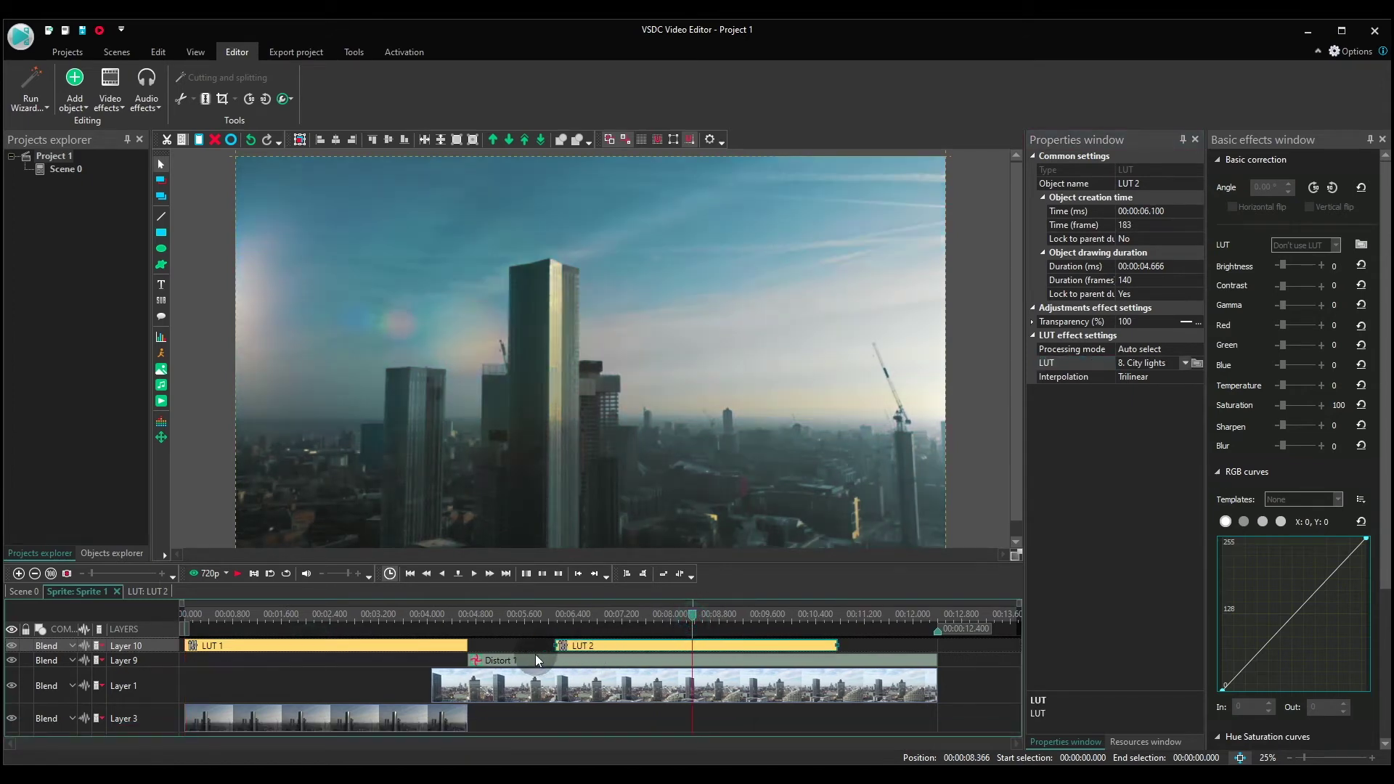
left_click_drag(556, 646, 481, 646)
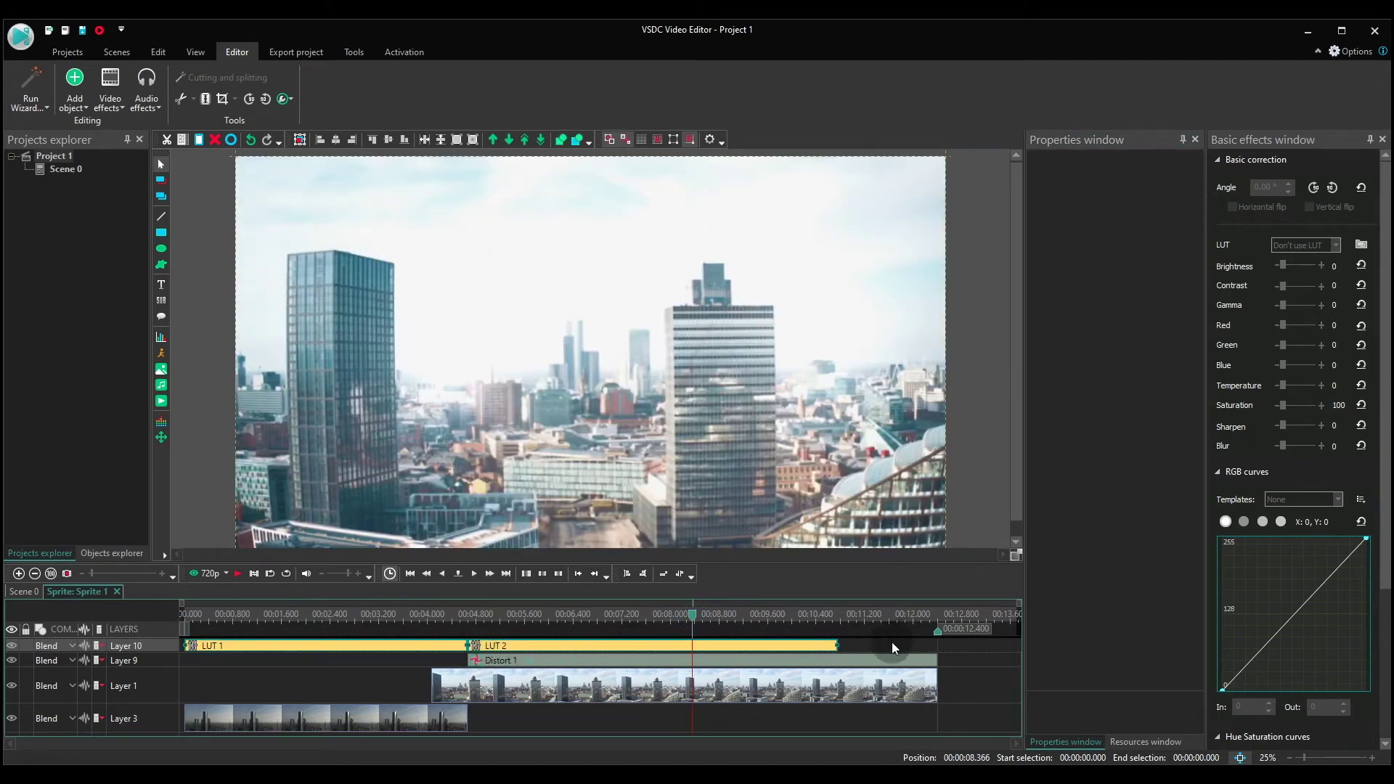